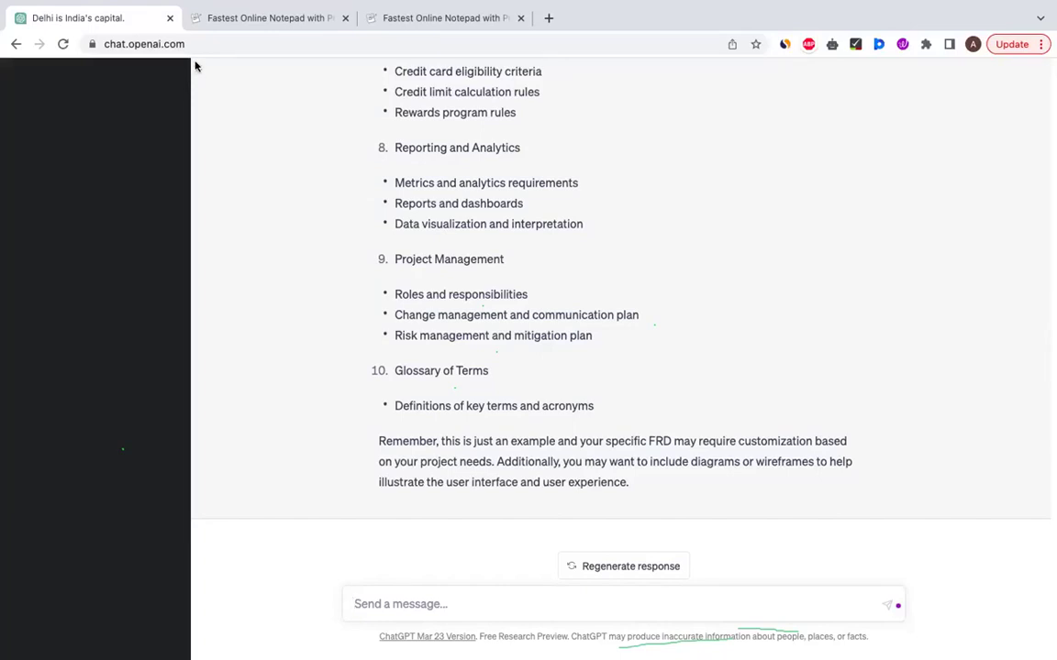
Copy the 'I am creating a product…' user-stories prompt from the Shrib notepad into ChatGPT
{"action": "left_click", "coordinate": [183, 28]}
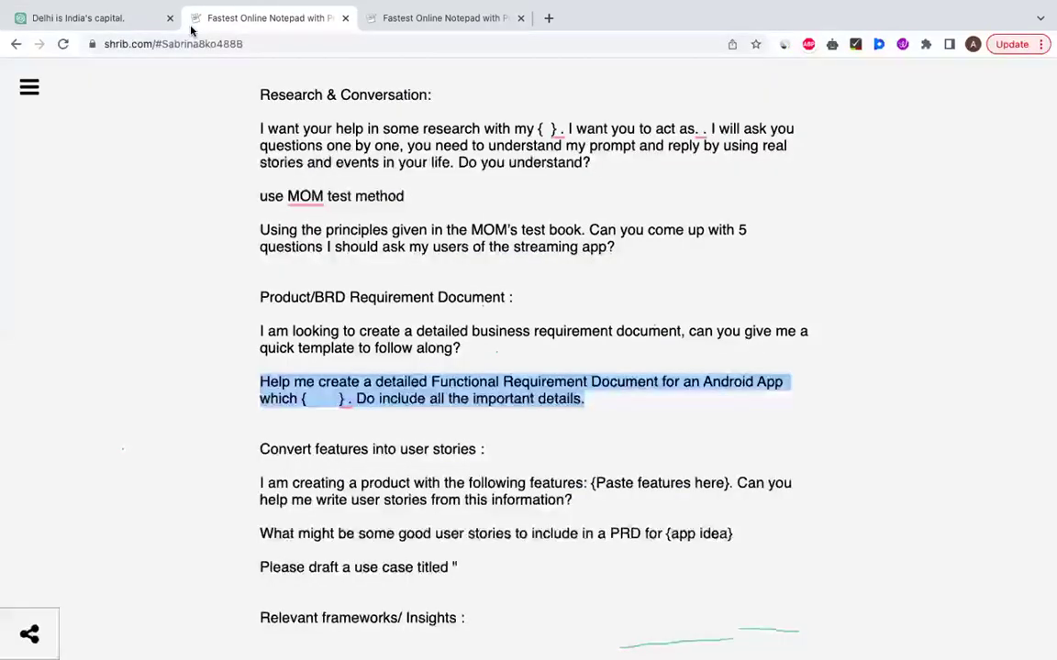
{"action": "left_click", "coordinate": [415, 431]}
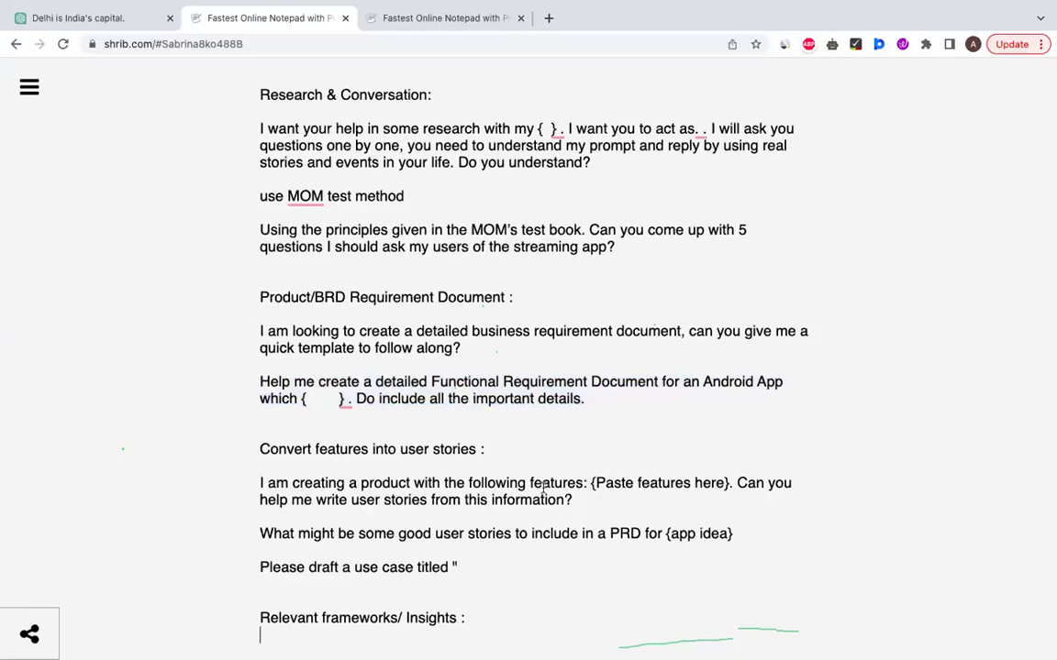
{"action": "left_click_drag", "start_coordinate": [573, 500], "coordinate": [248, 474]}
{"action": "key", "text": "ctrl+c"}
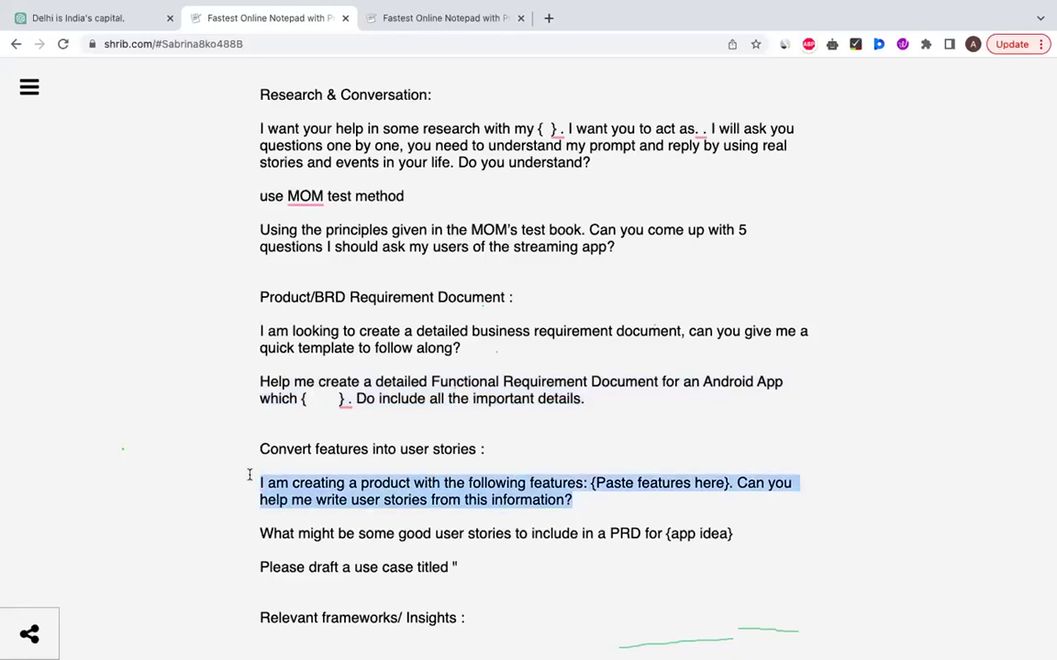
{"action": "left_click", "coordinate": [99, 20]}
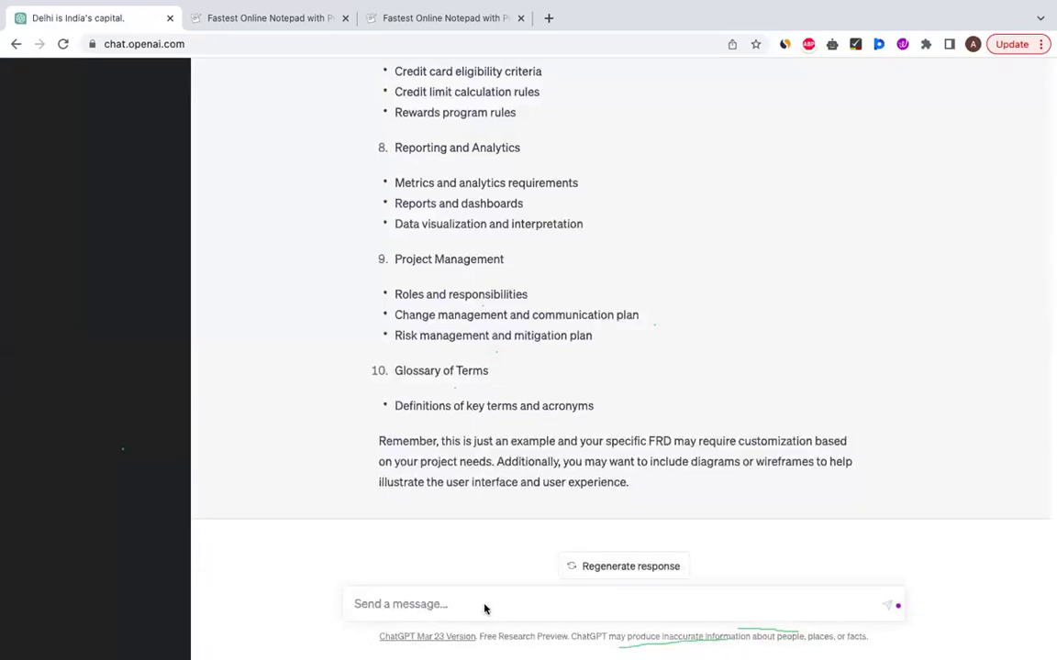
Send the user-stories prompt with '(Paste features here)' replaced by 'Credit card eligibility criteria'
{"action": "left_click", "coordinate": [485, 609]}
{"action": "key", "text": "ctrl+v"}
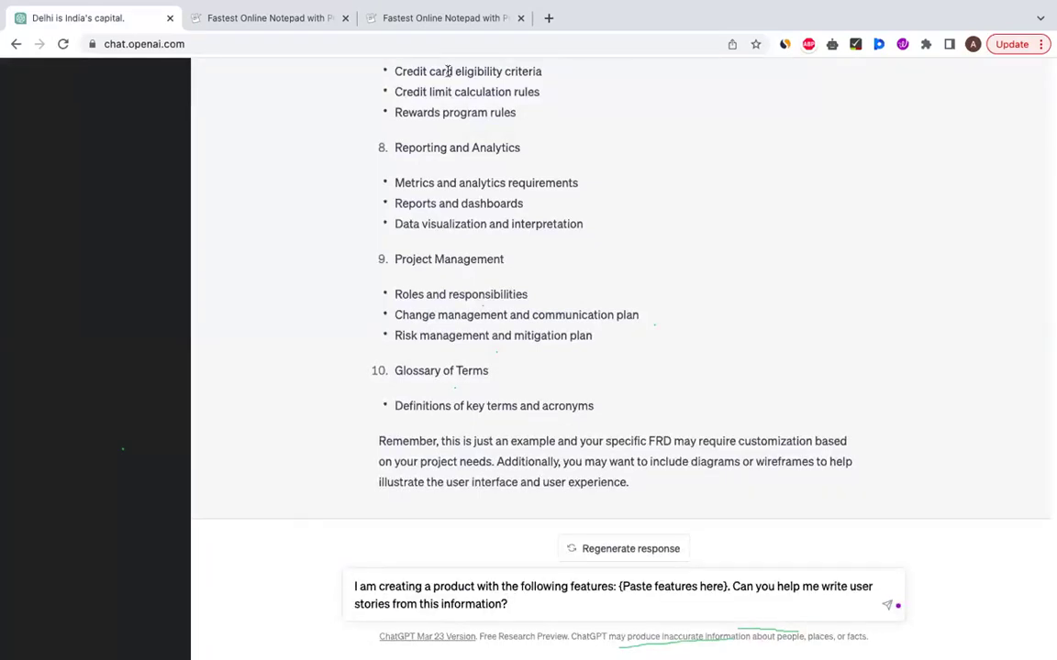
{"action": "scroll", "coordinate": [537, 108], "scroll_direction": "up", "scroll_amount": 1}
{"action": "triple_click", "coordinate": [539, 110]}
{"action": "key", "text": "super+c"}
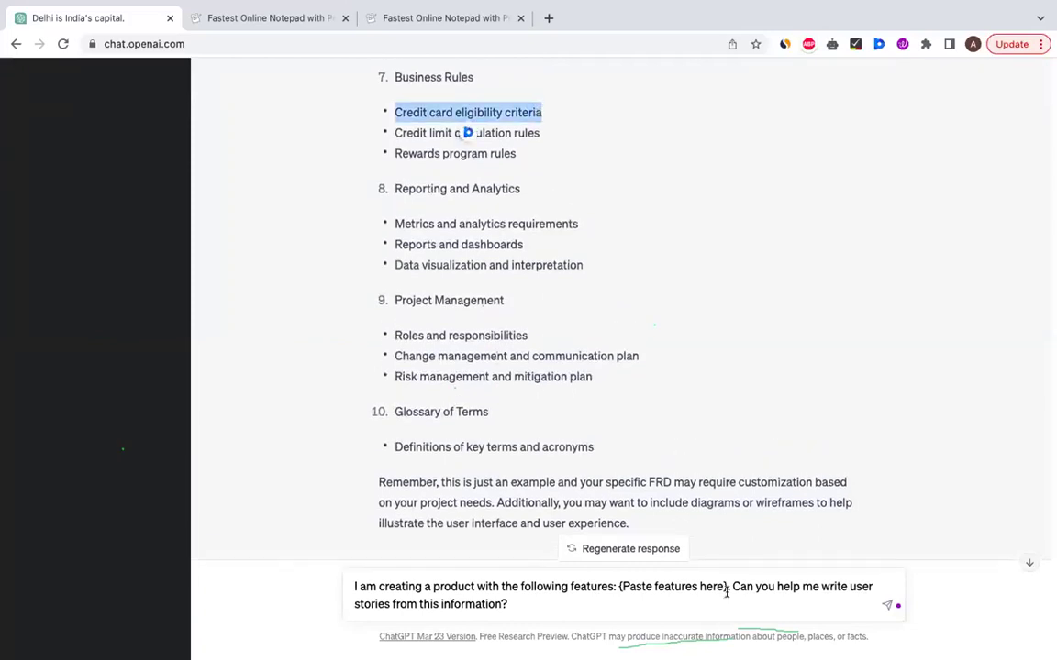
{"action": "left_click_drag", "start_coordinate": [726, 591], "coordinate": [621, 586]}
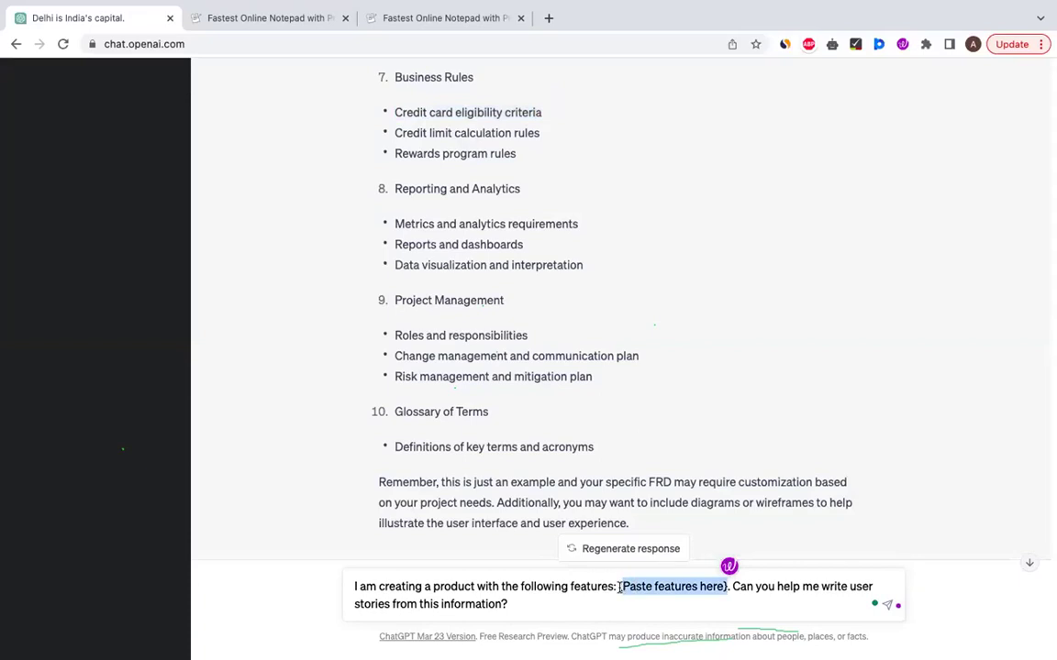
{"action": "key", "text": "super+v"}
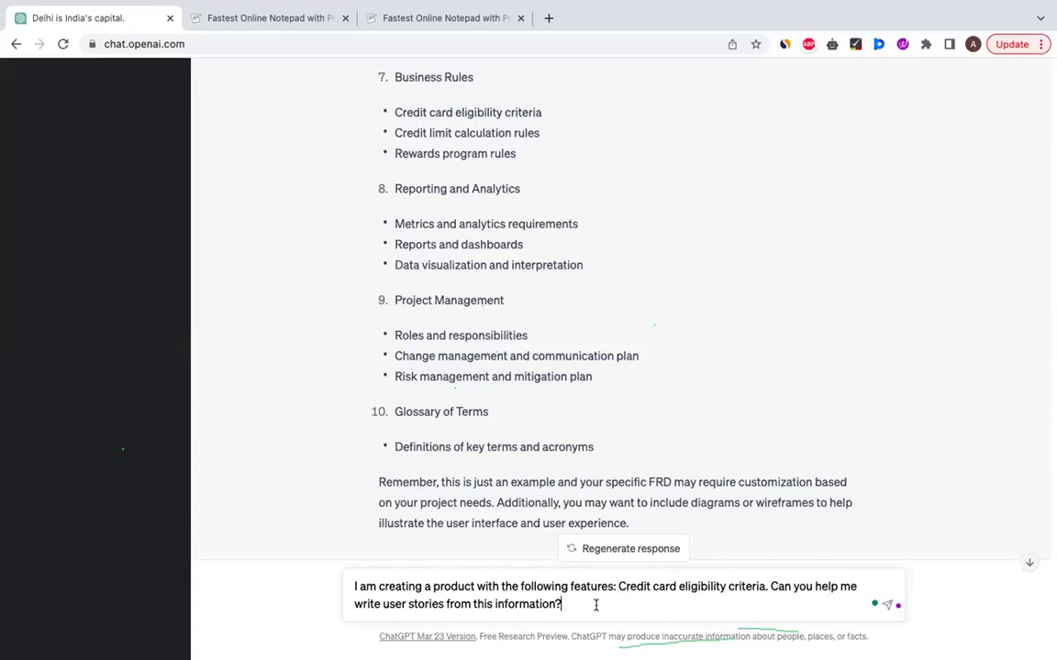
{"action": "key", "text": "Return"}
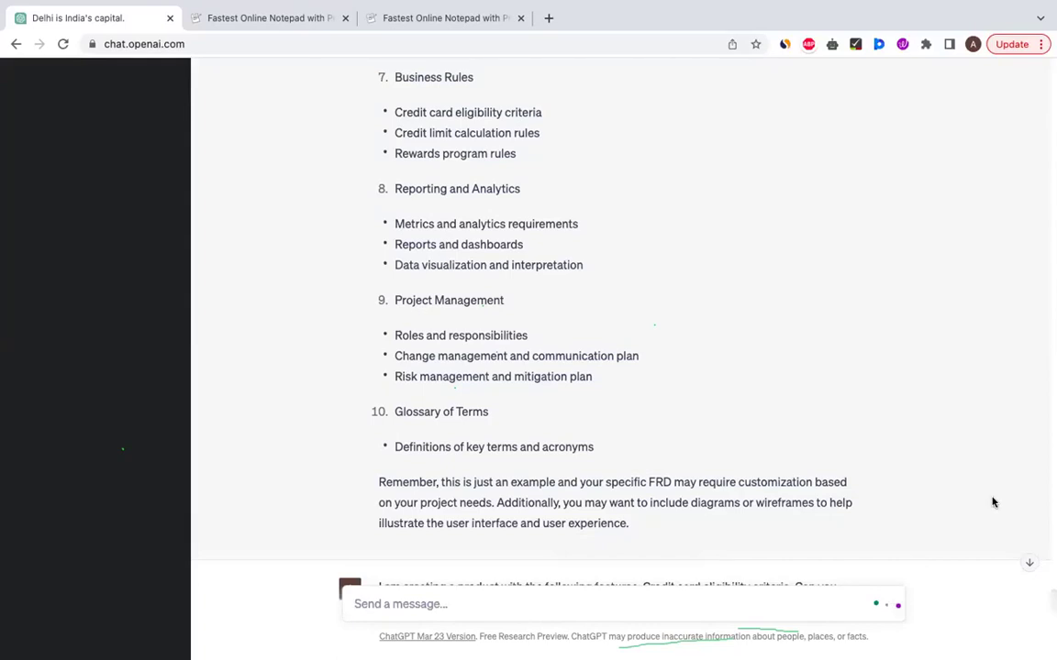
Jump to the bottom of the chat to follow the six generated user stories
{"action": "left_click", "coordinate": [1030, 564]}
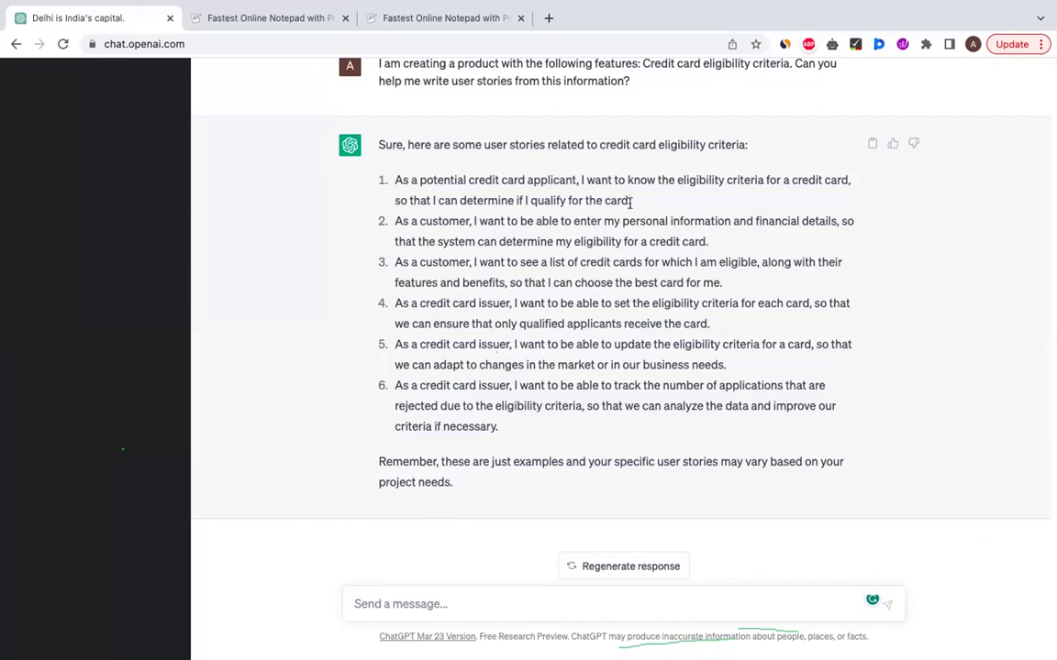
Ask 'Can you write acceptance criteria for this user story :' followed by the pasted first user story
{"action": "left_click_drag", "start_coordinate": [631, 201], "coordinate": [392, 180]}
{"action": "key", "text": "ctrl+c"}
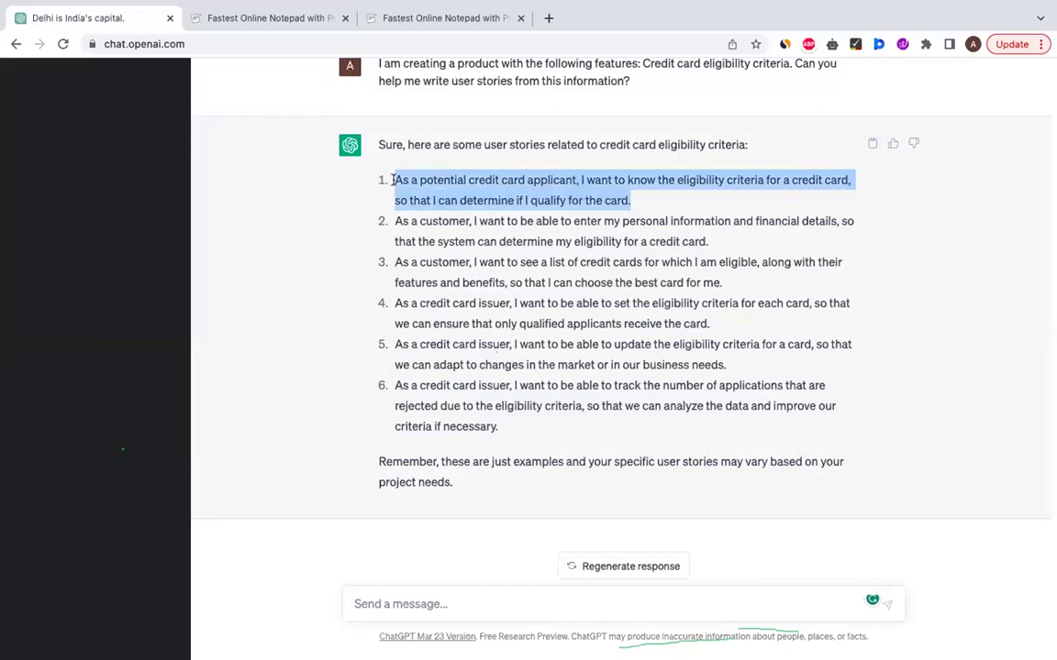
{"action": "left_click", "coordinate": [434, 599]}
{"action": "type", "text": "Can you w"}
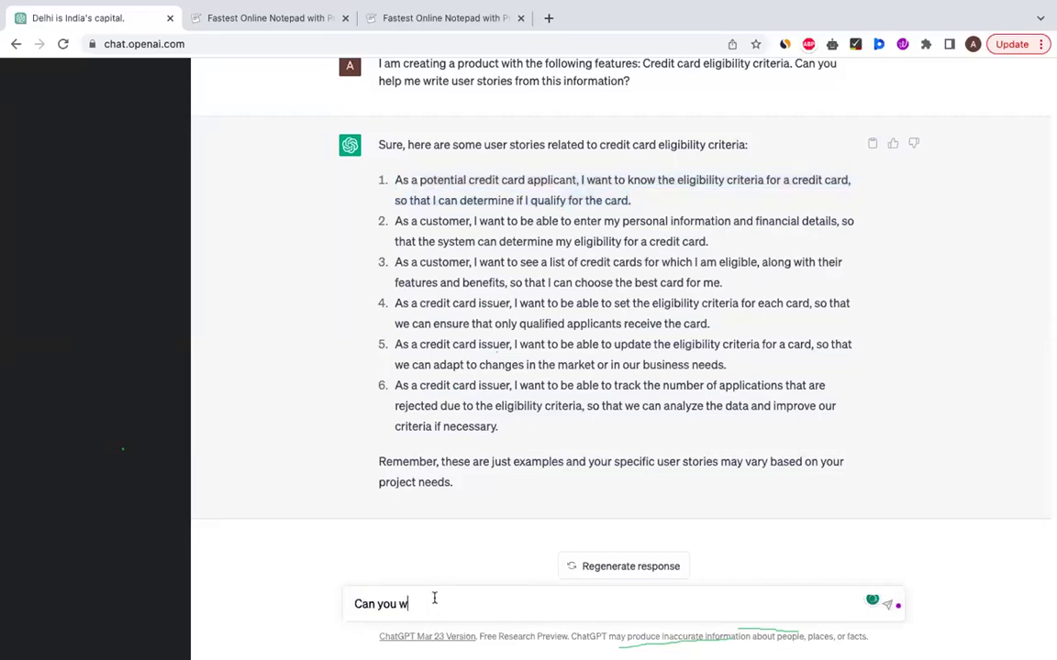
{"action": "type", "text": "rite acceptance criteria for this"}
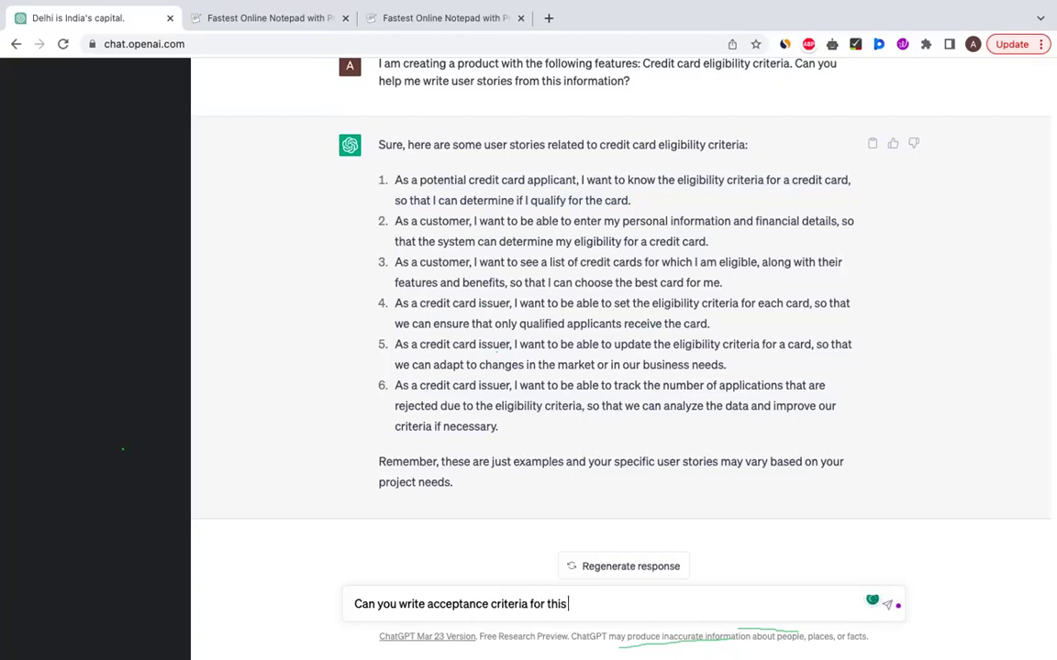
{"action": "type", "text": " user story :"}
{"action": "key", "text": "ctrl+v"}
{"action": "key", "text": "Return"}
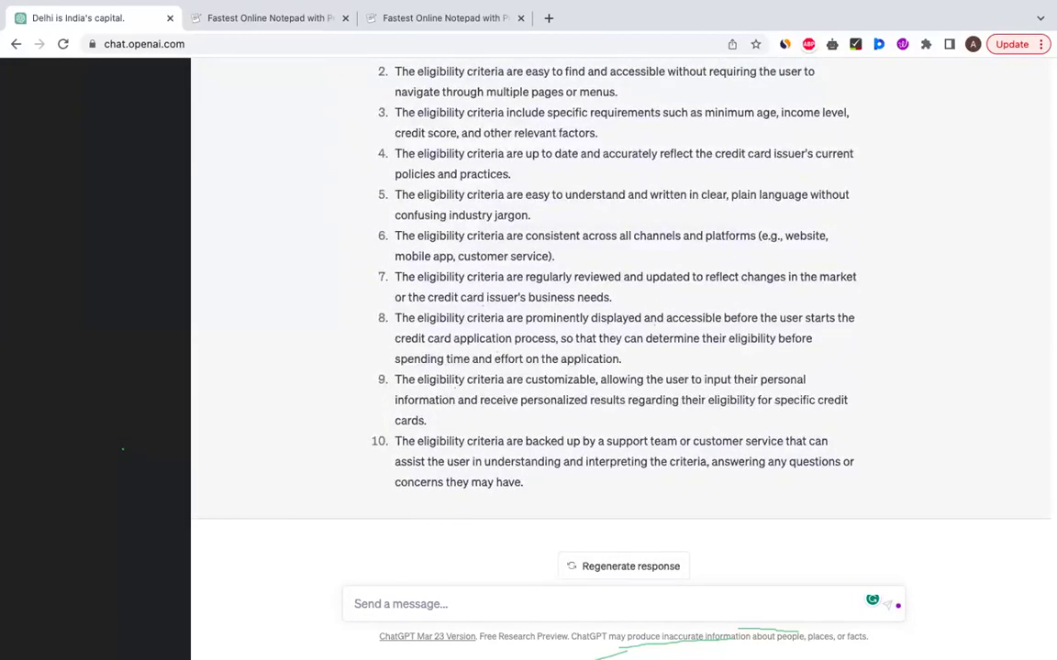
Ask 'can you give me some non-functional requirements for this user story?'
{"action": "type", "text": "c"}
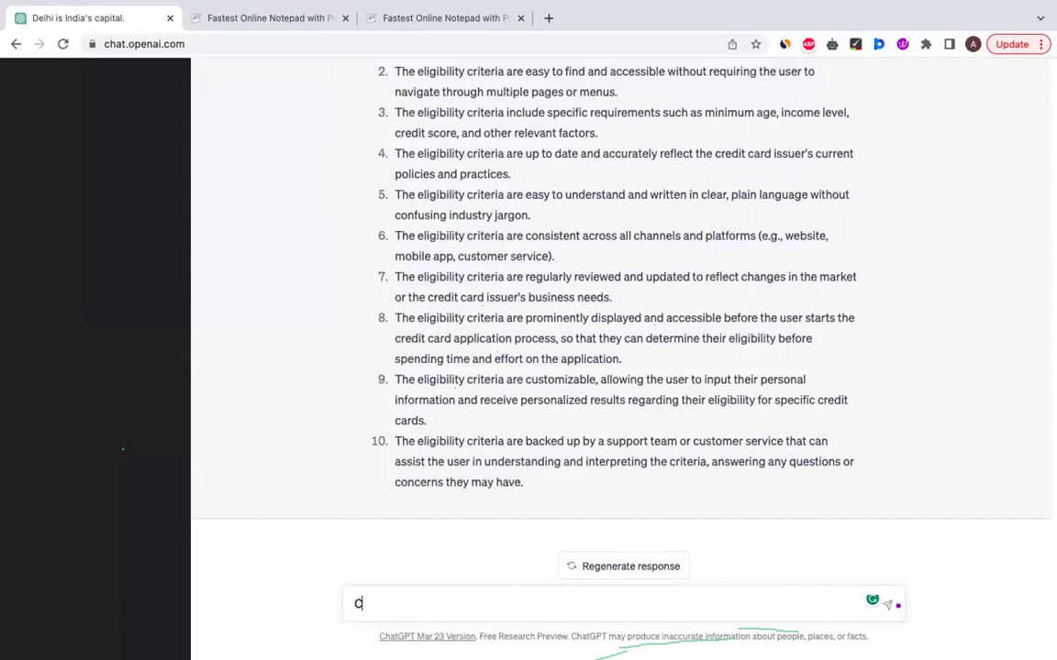
{"action": "type", "text": "an you give me some "}
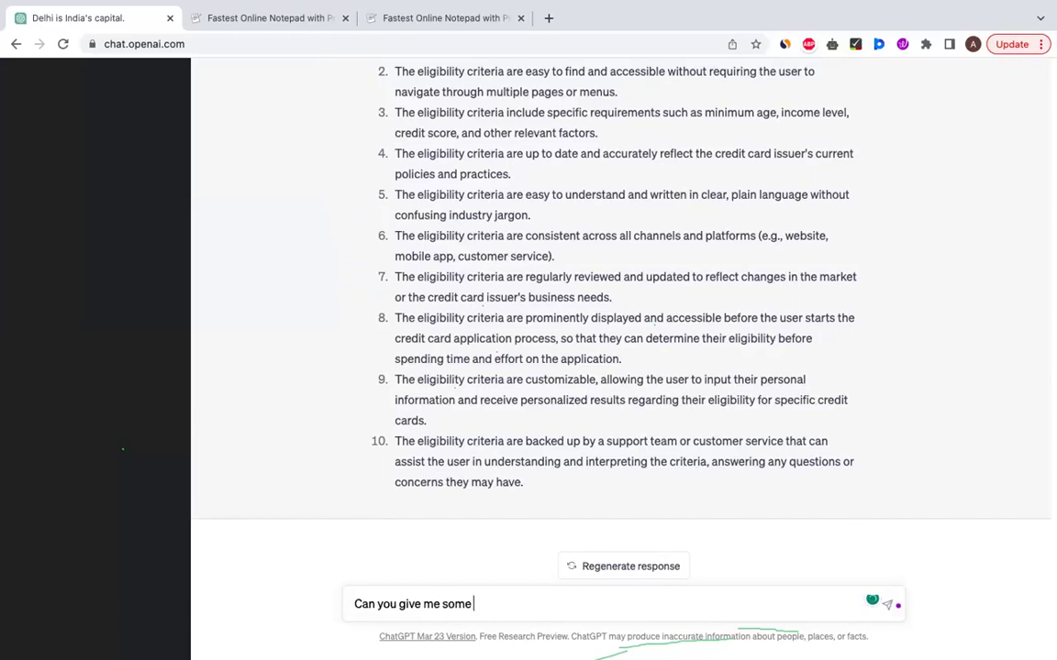
{"action": "type", "text": "non-functional re"}
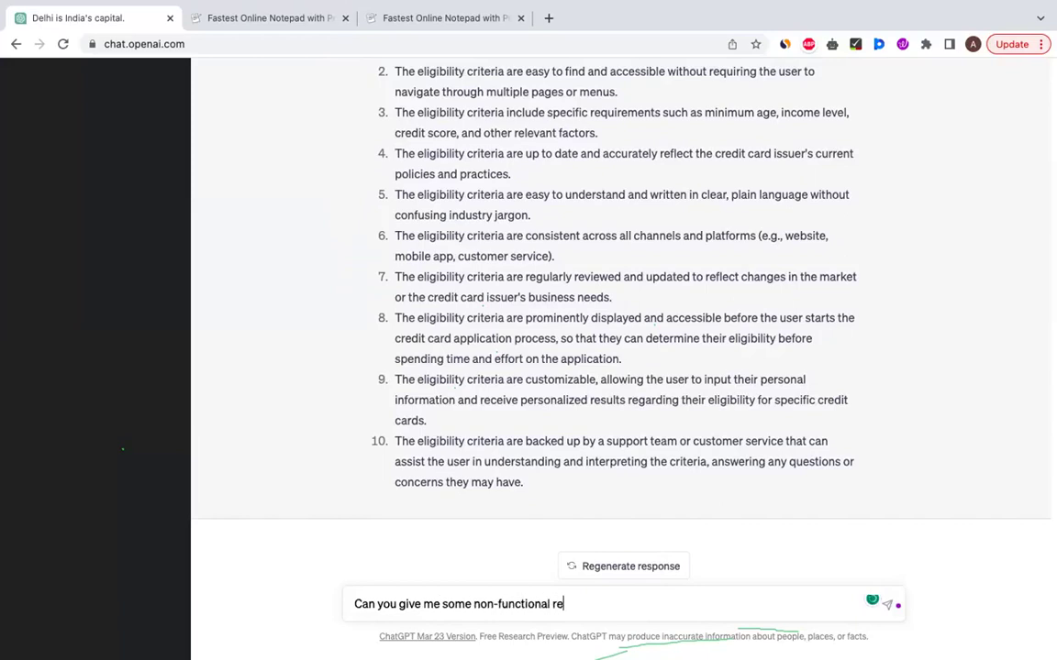
{"action": "type", "text": "quirements for this us"}
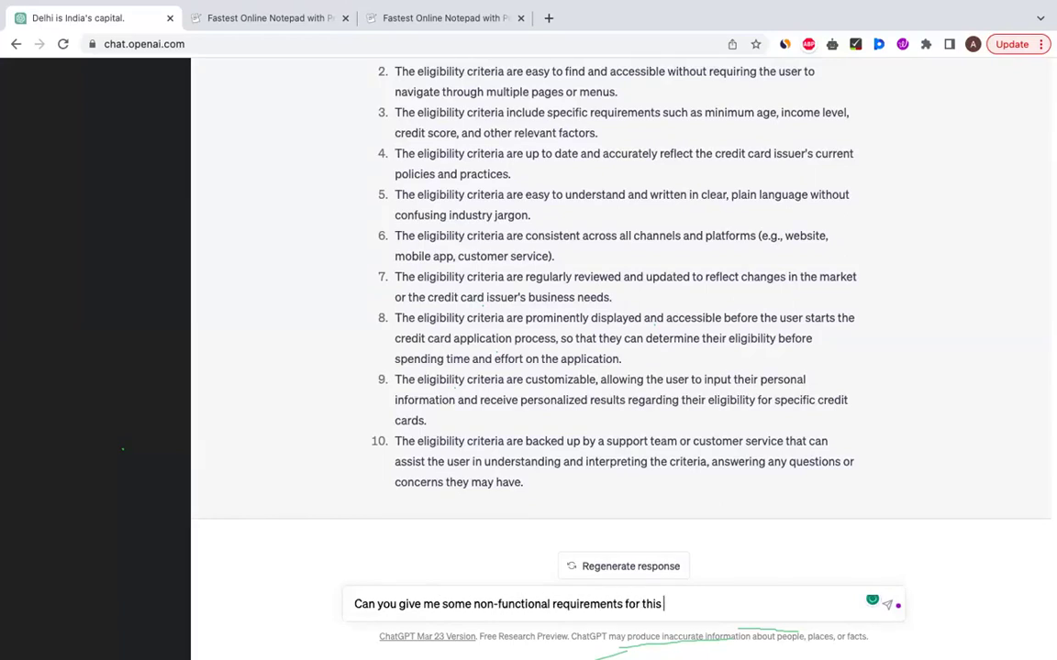
{"action": "type", "text": "er story?"}
{"action": "key", "text": "Return"}
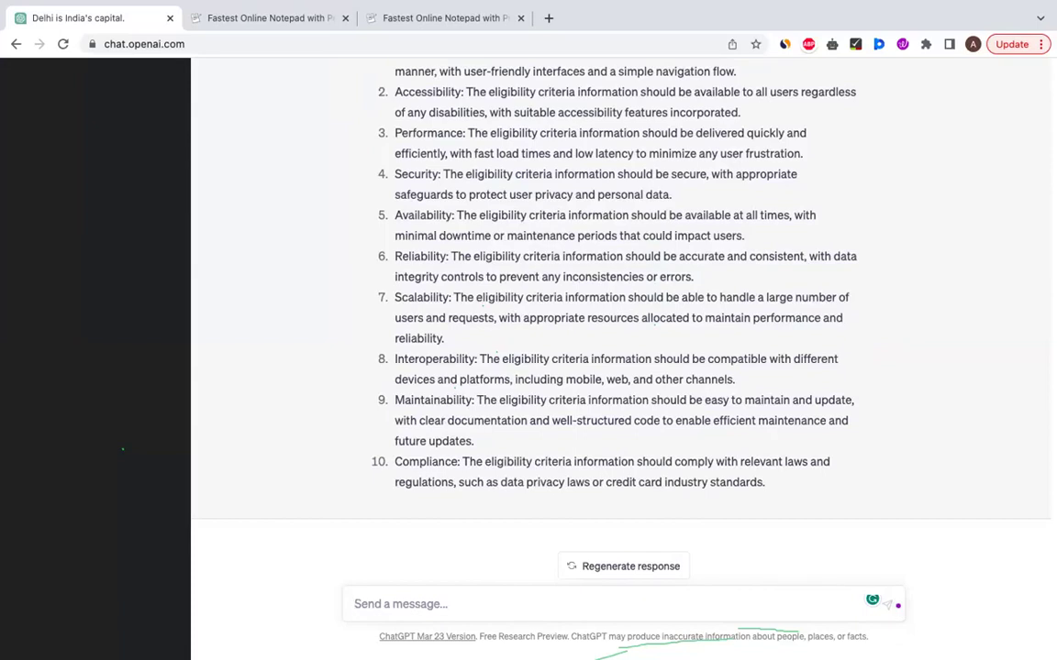
Ask 'Can you create a use case diagram for this user story?', then return to the Shrib notepad
{"action": "type", "text": "Can "}
{"action": "type", "text": "you cr"}
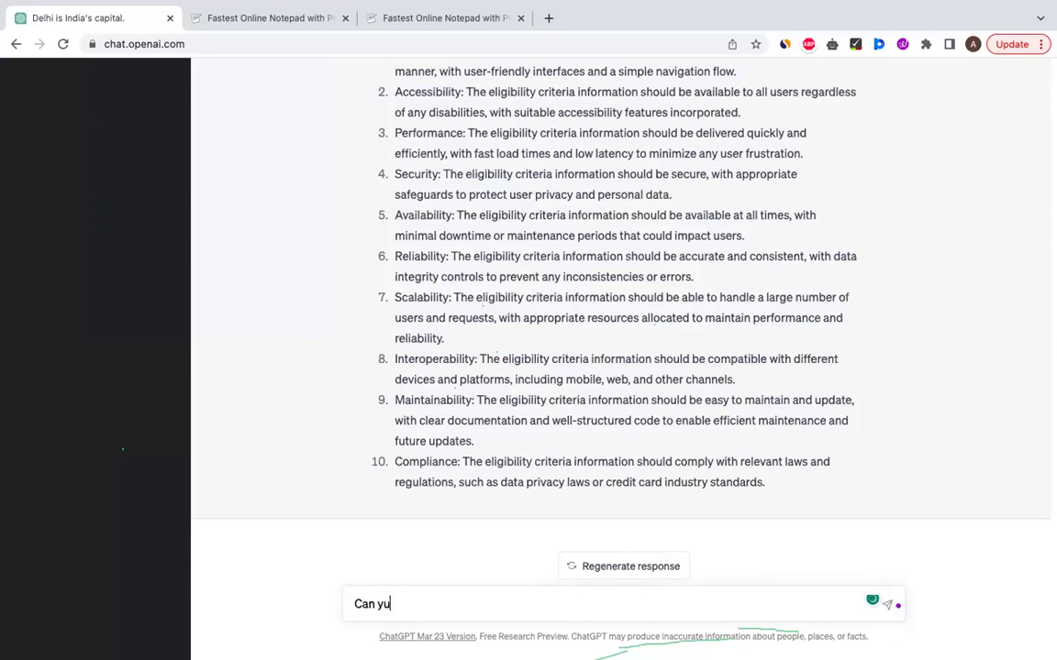
{"action": "type", "text": "eate a use case diagr"}
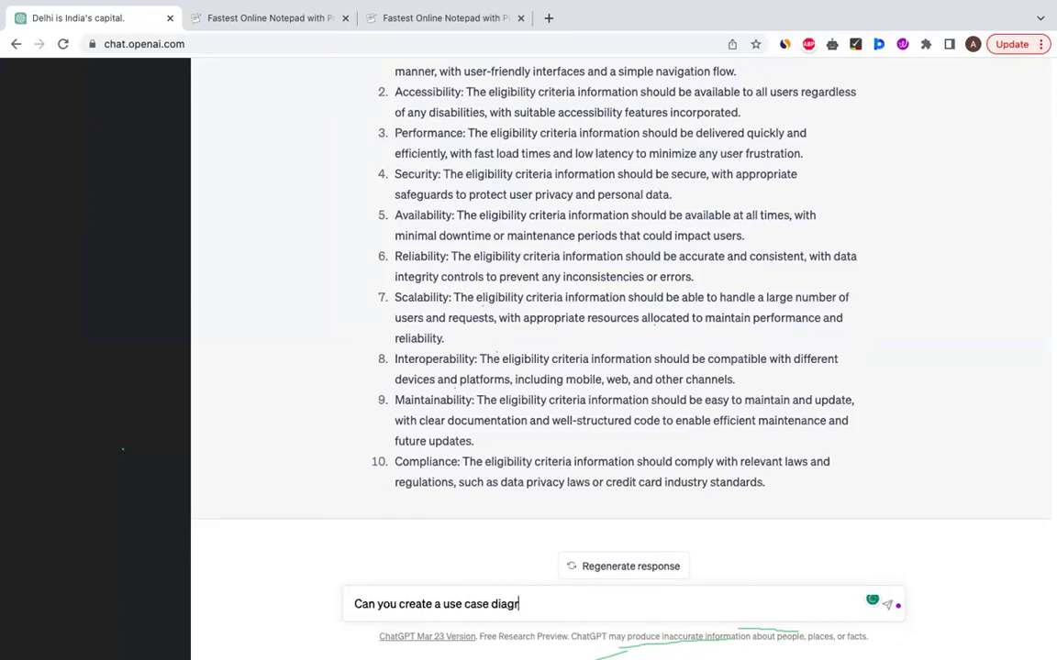
{"action": "type", "text": "am for this user st"}
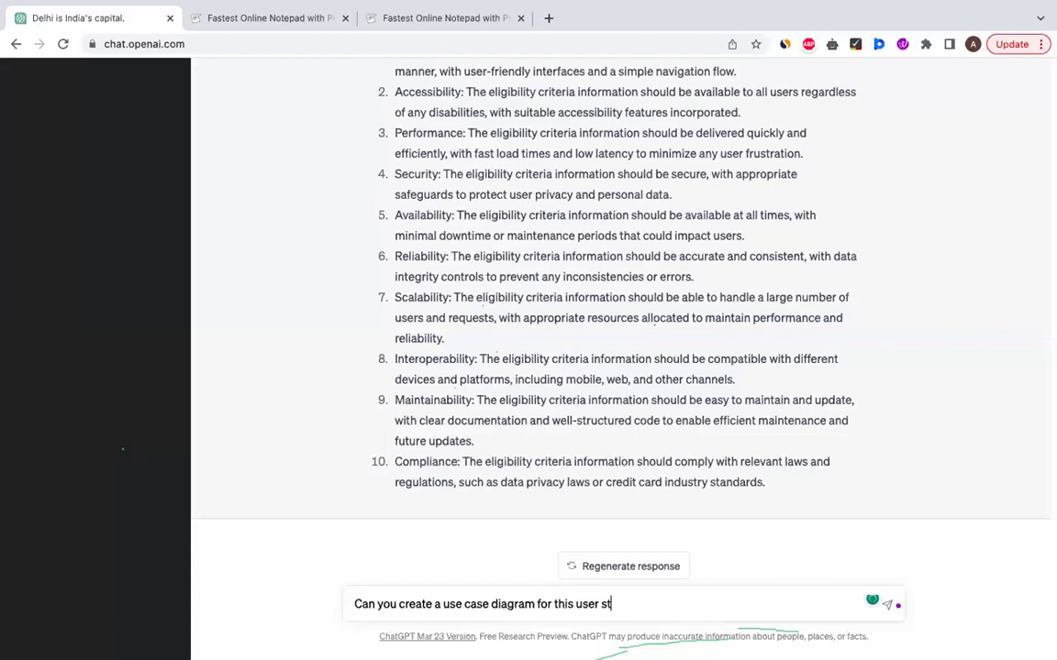
{"action": "type", "text": "ory?"}
{"action": "key", "text": "Return"}
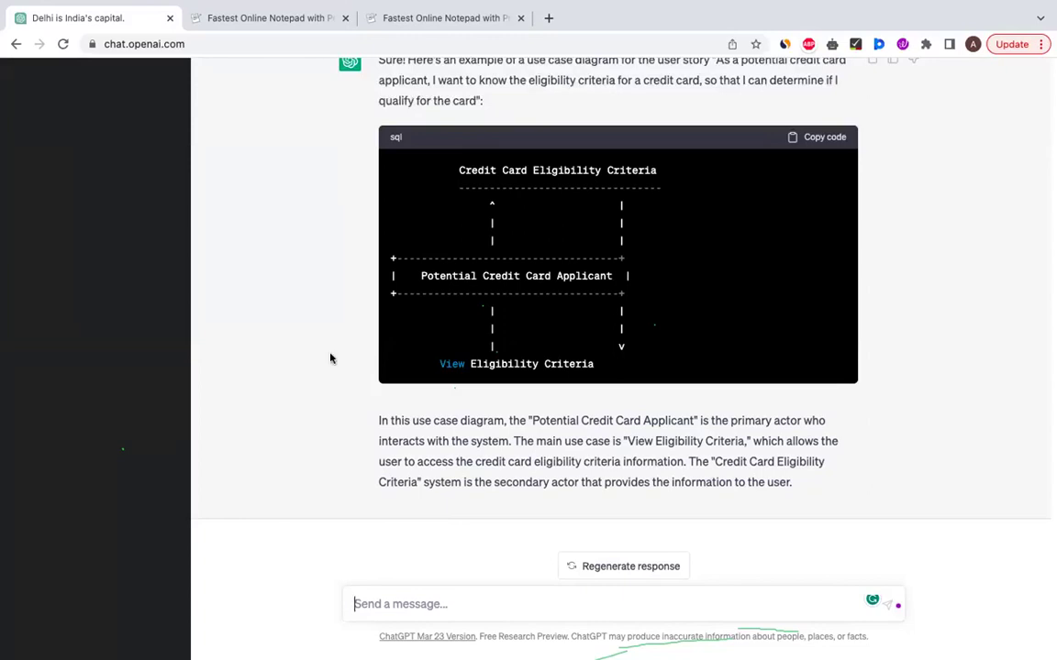
{"action": "left_click", "coordinate": [190, 27]}
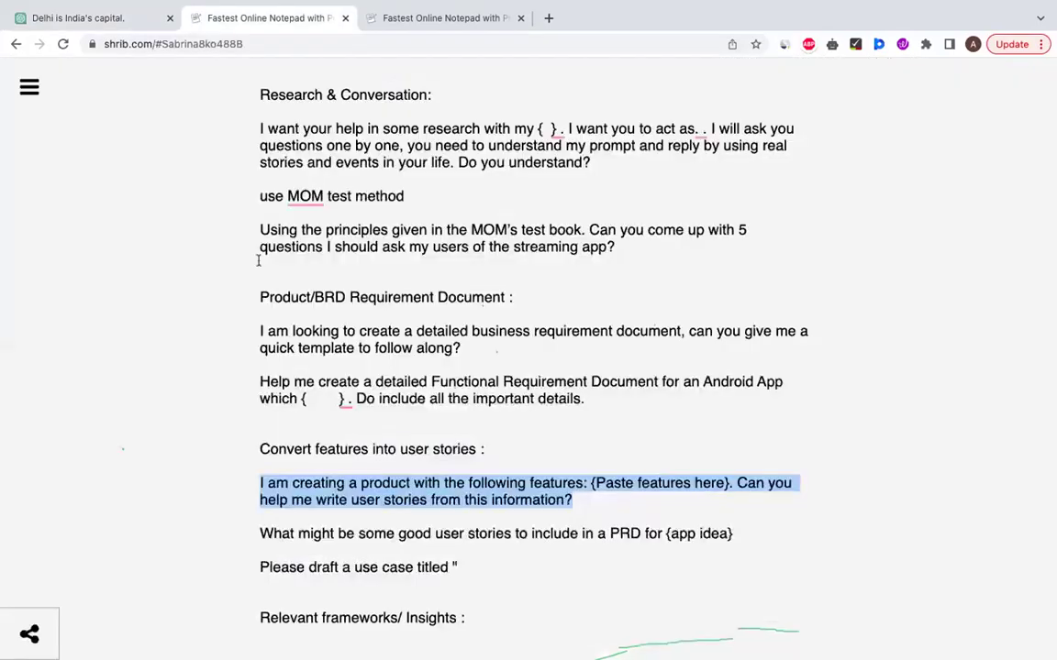